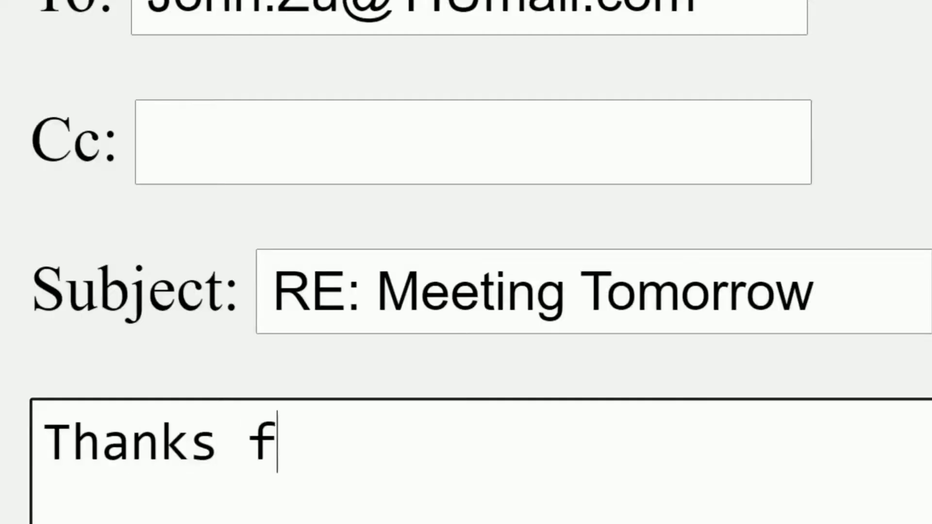
type("or the questi")
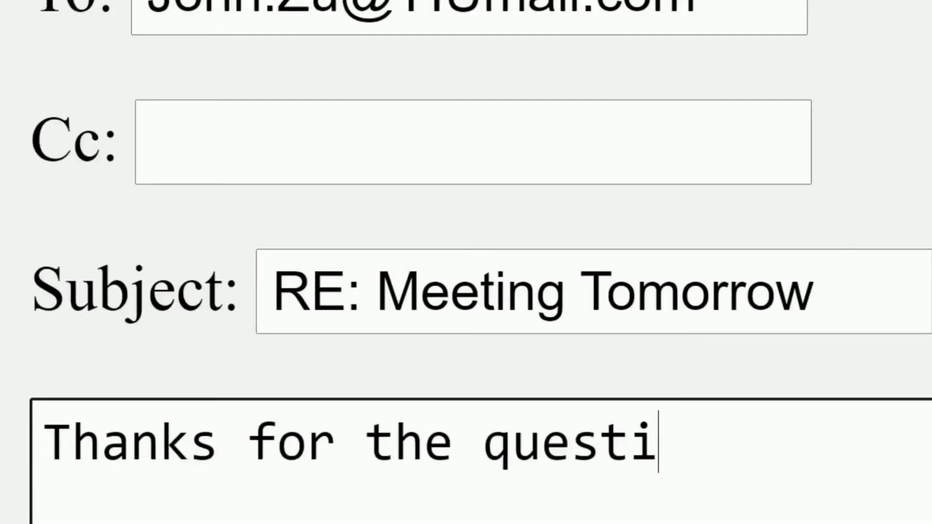
type("on,")
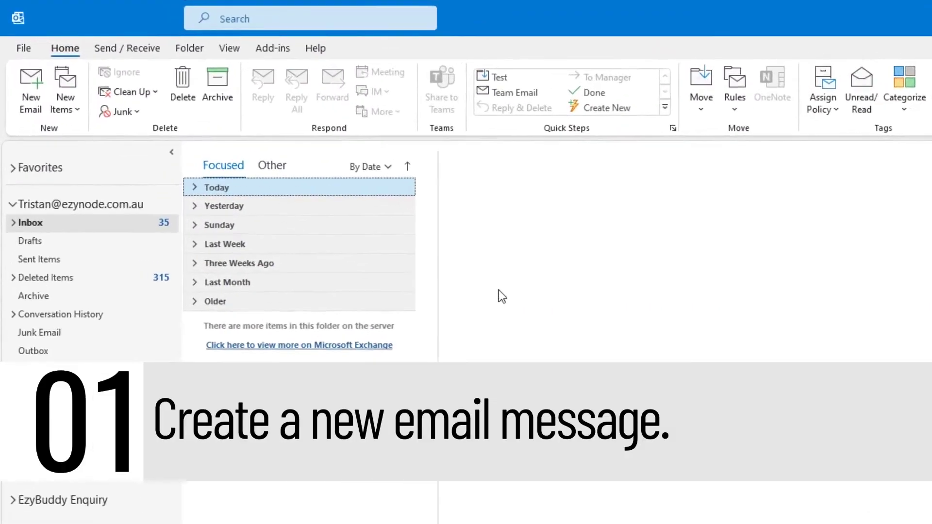
Start a new email with the subject 'Thank you for choosing us!'
left_click(56, 124)
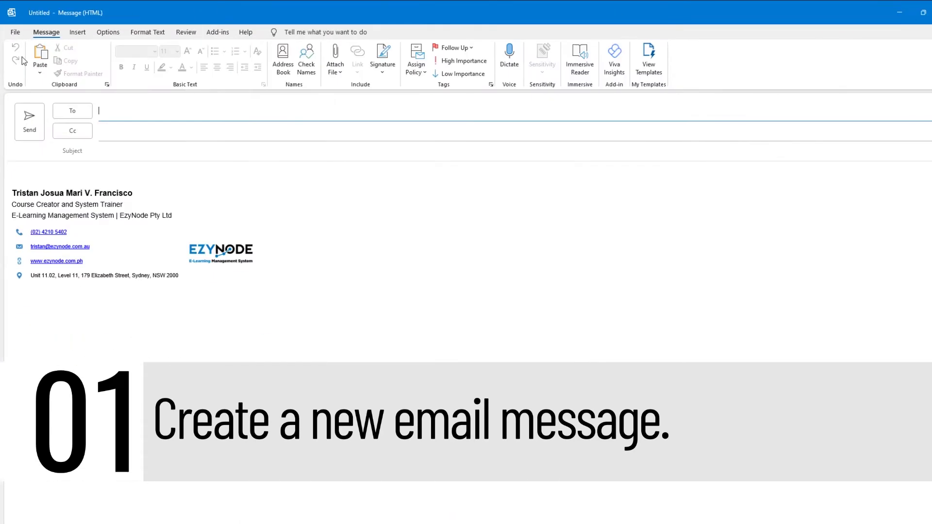
left_click(127, 149)
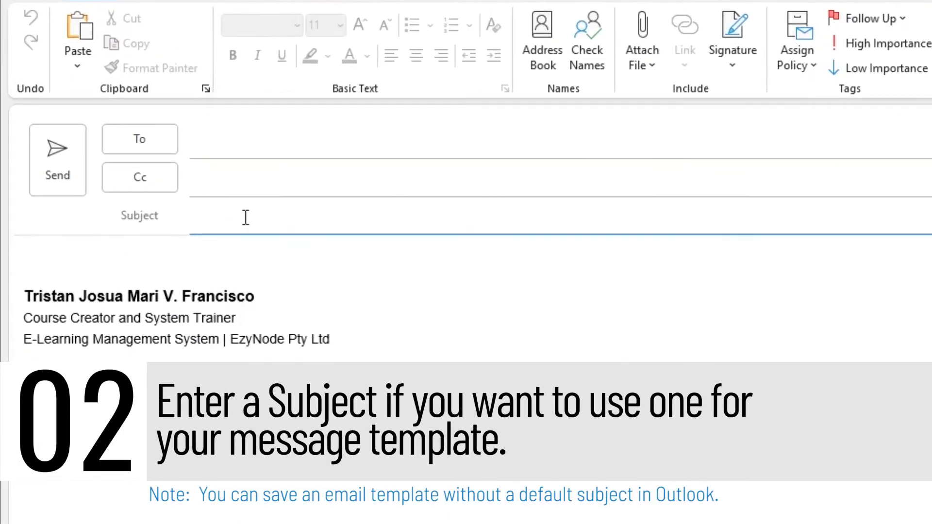
type("Thank you for c")
type("hoosing us!")
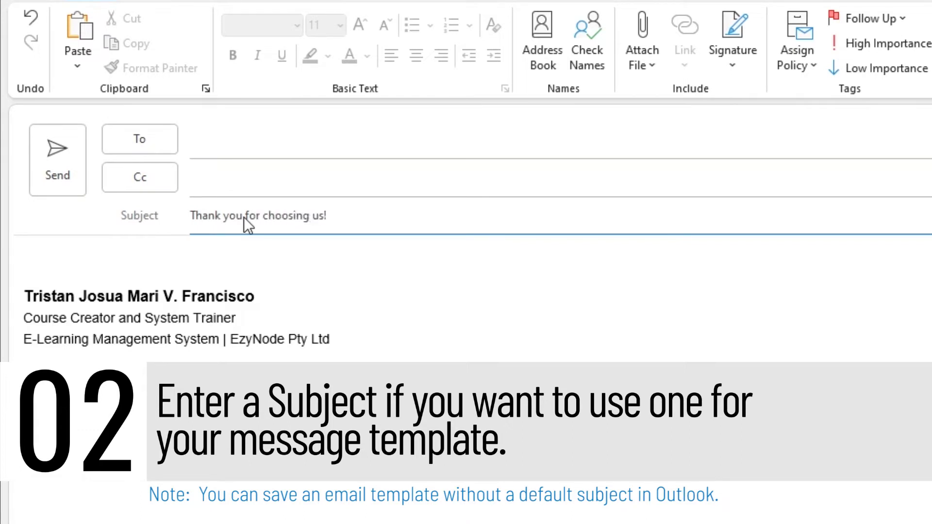
Replace the signature in the body with the pasted thank-you template text containing [name] placeholders
left_click(163, 262)
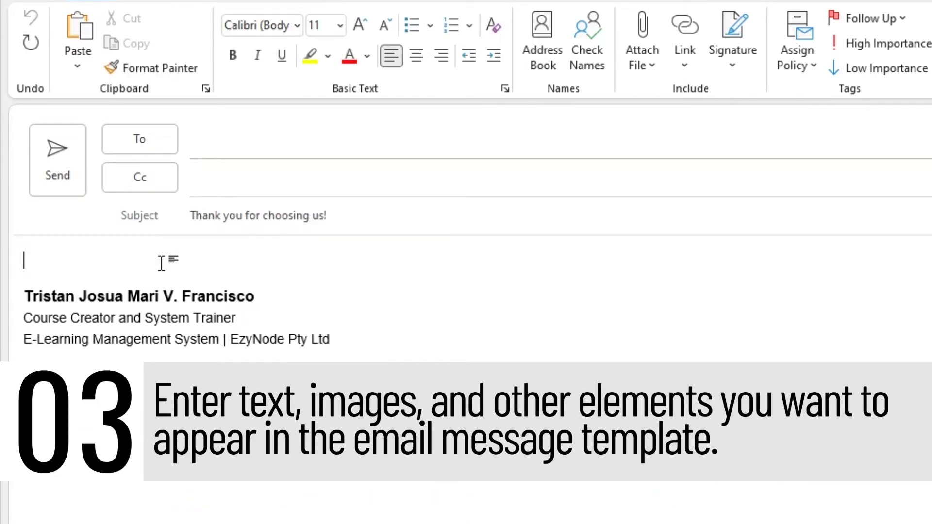
key("ctrl+a")
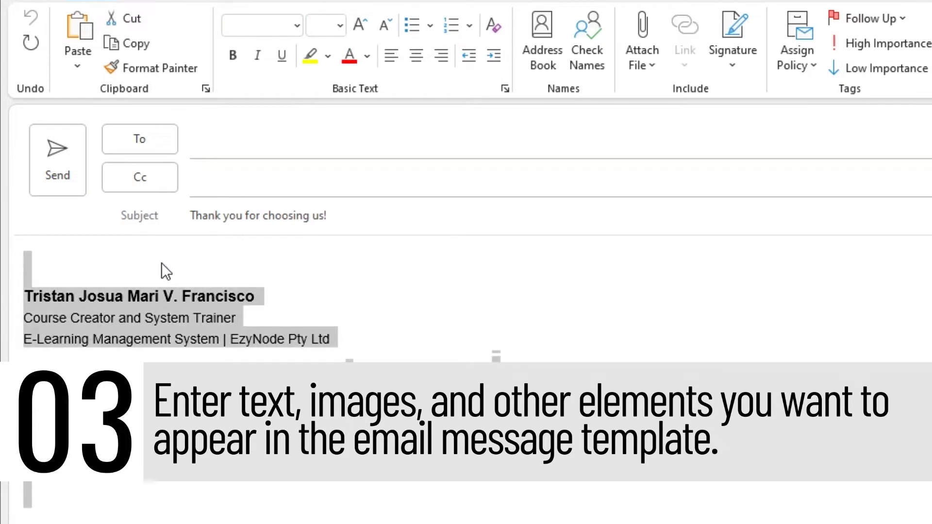
key("Delete")
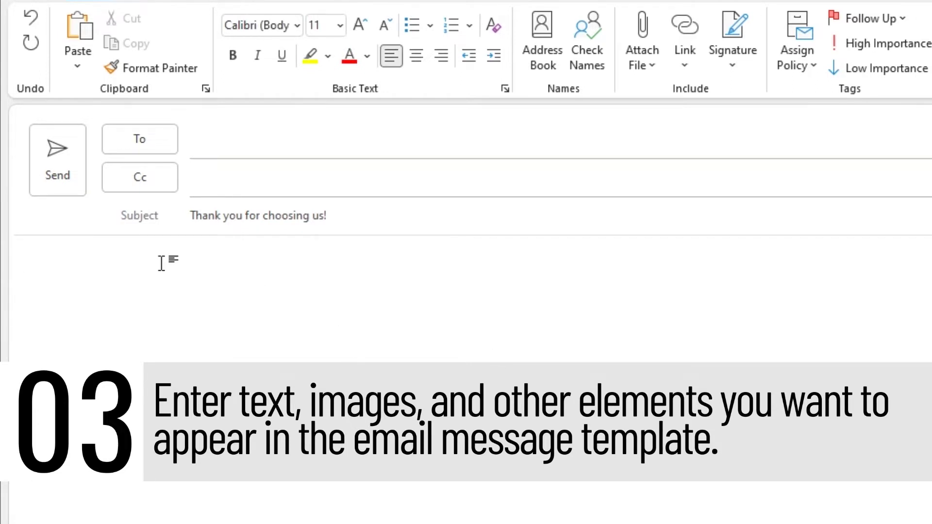
key("ctrl+v")
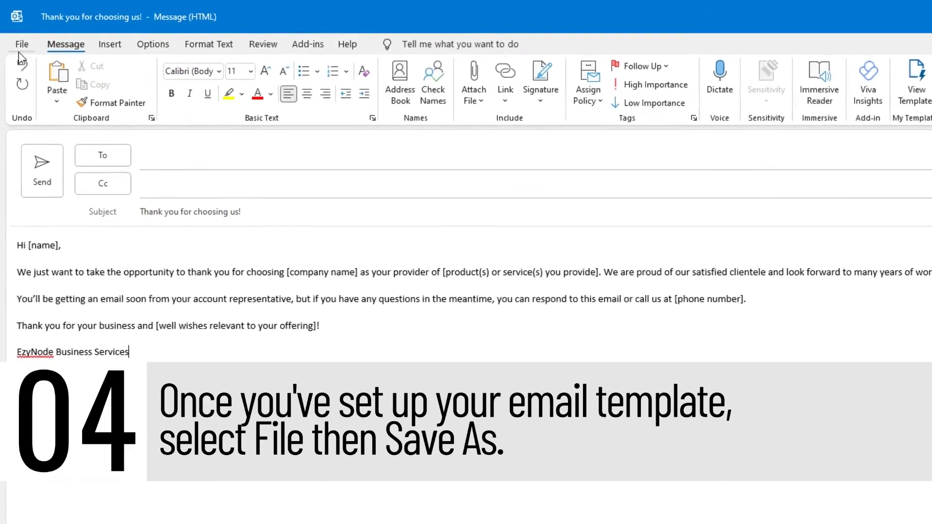
Save the message as an Outlook Template (.oft) named 'Thank You'
left_click(15, 32)
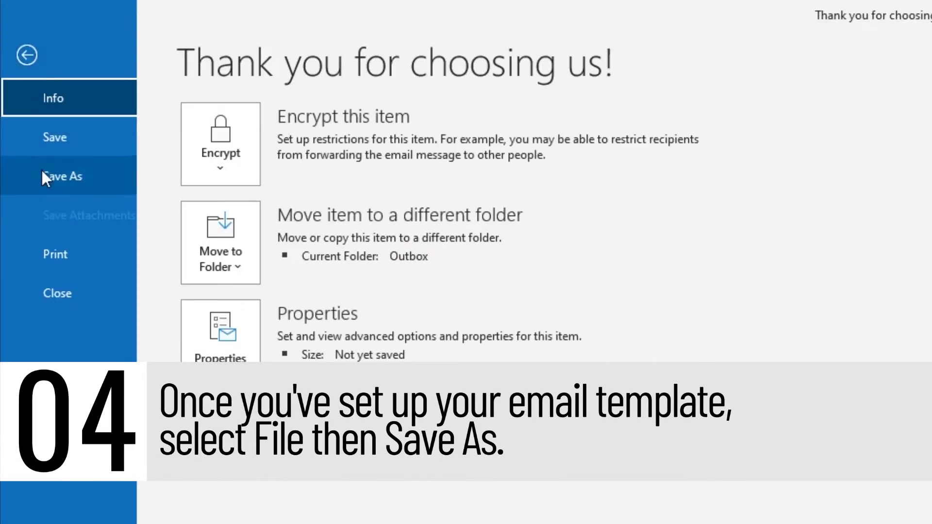
left_click(86, 182)
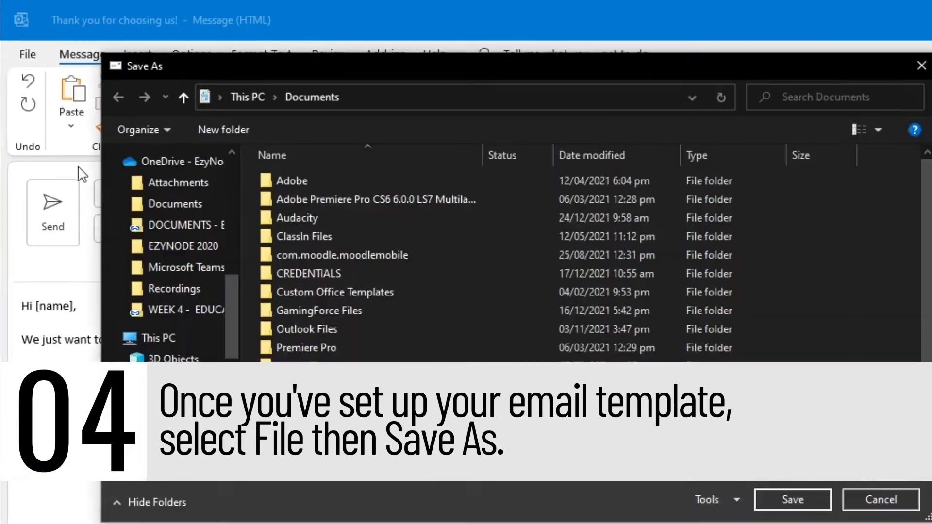
type("Thank You")
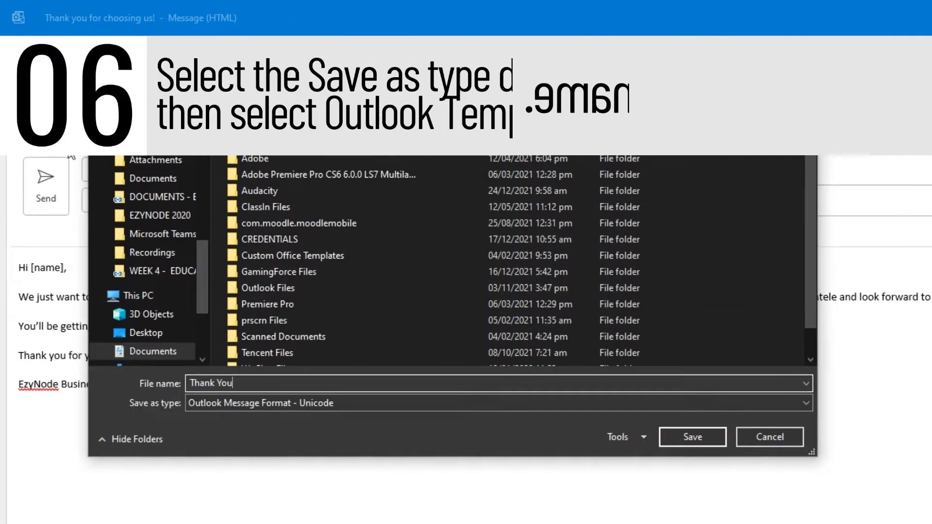
left_click(343, 405)
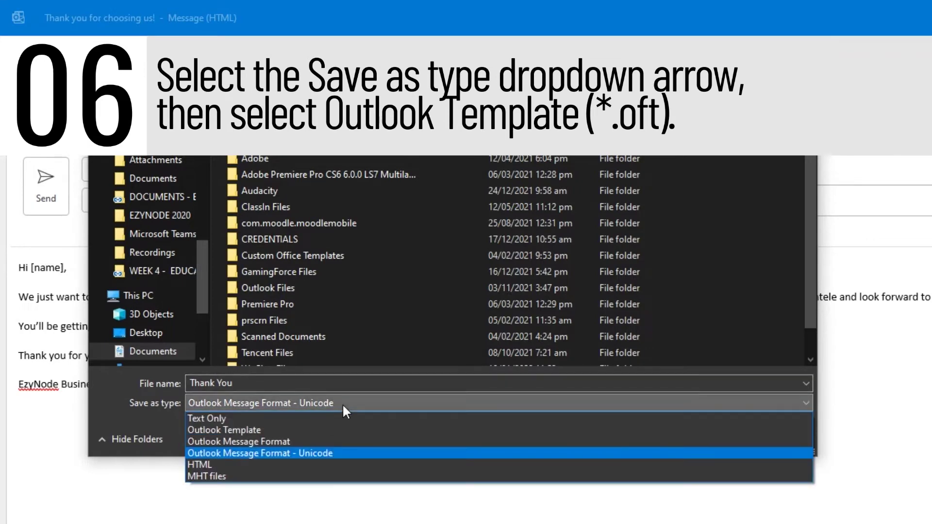
left_click(334, 429)
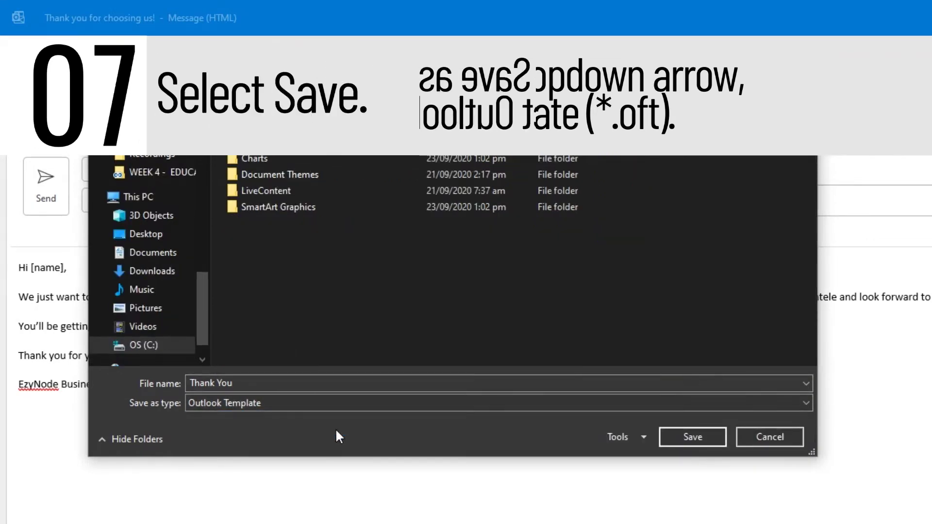
left_click(672, 439)
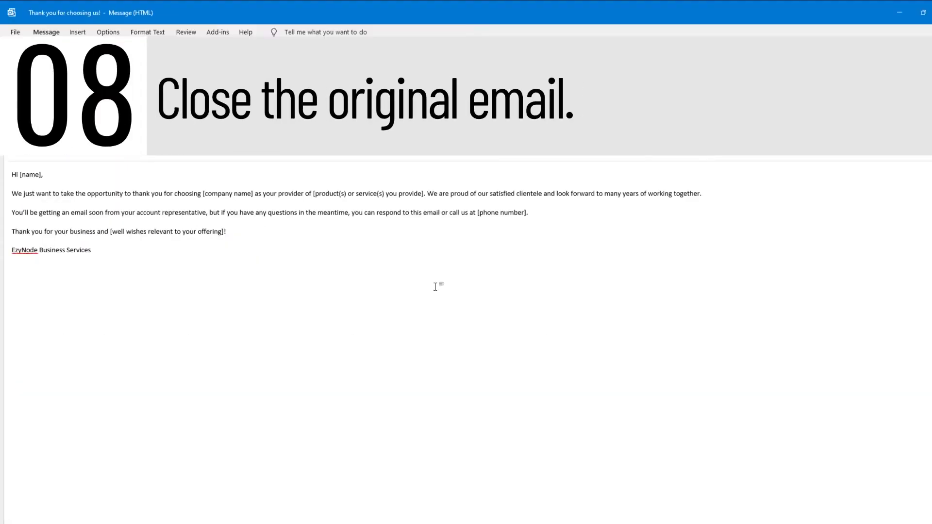
Close the original thank-you email without saving changes
left_click(920, 13)
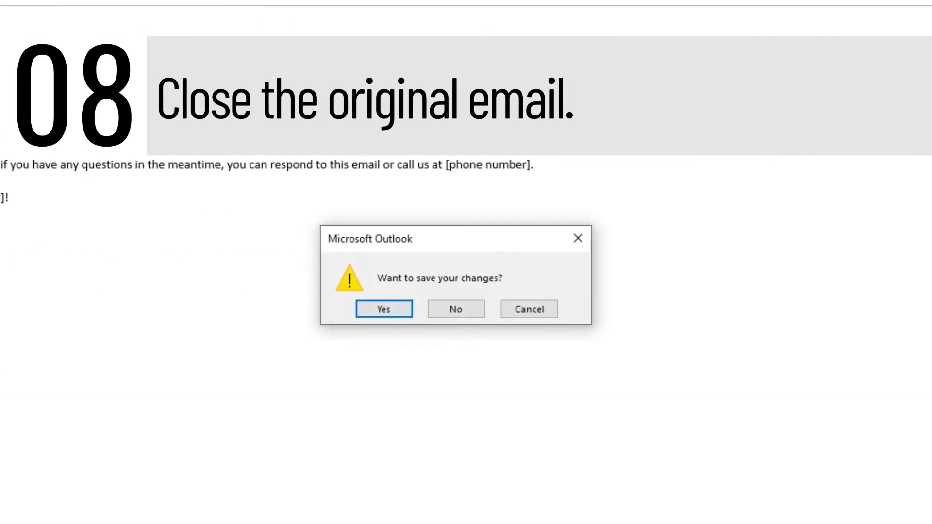
left_click(458, 307)
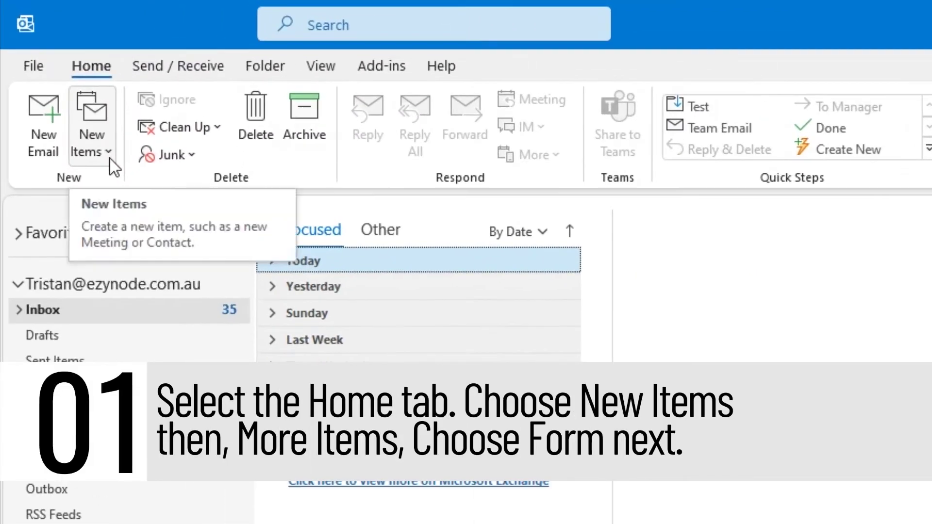
Via Choose Form, open the 'Thank You' template from User Templates in File System
left_click(51, 73)
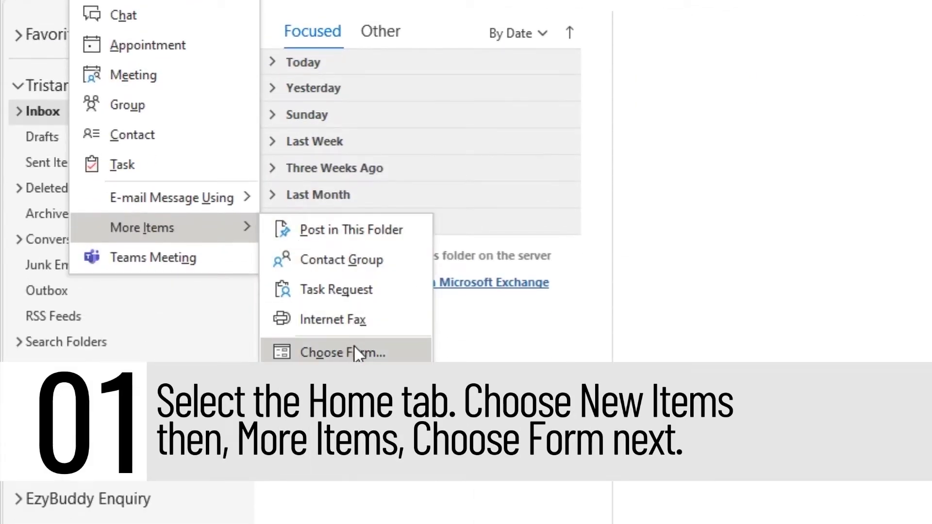
left_click(403, 355)
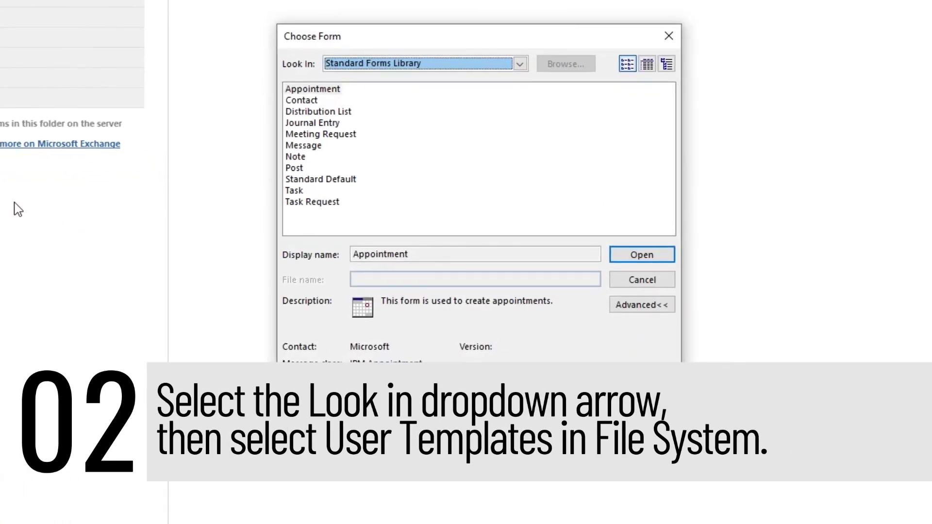
left_click(518, 74)
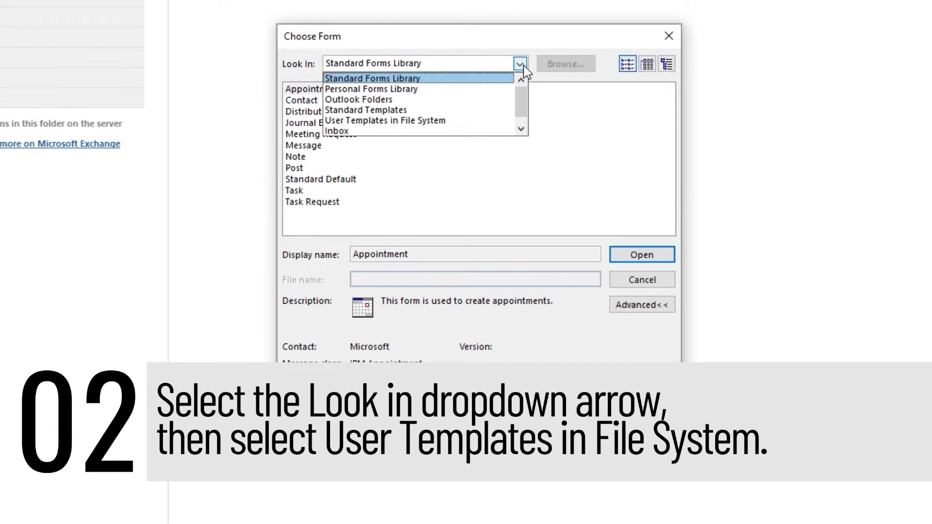
left_click(496, 122)
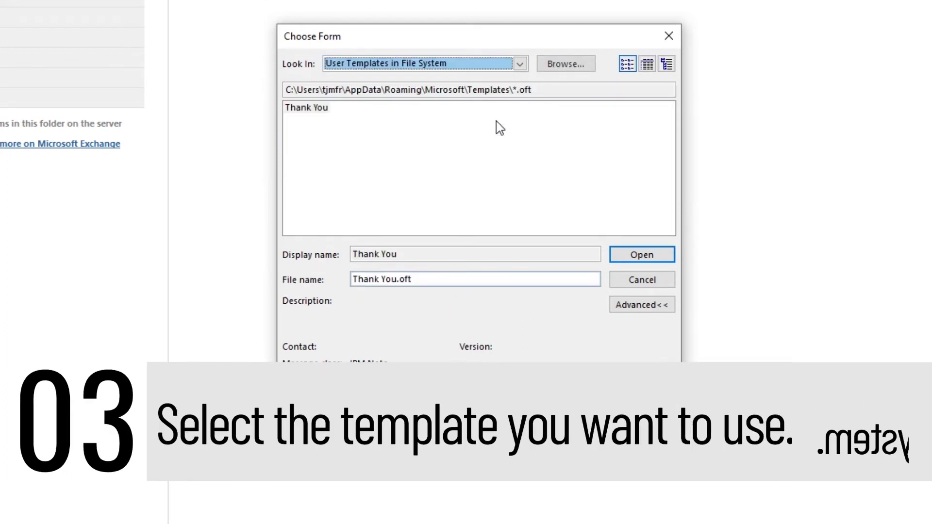
left_click(307, 111)
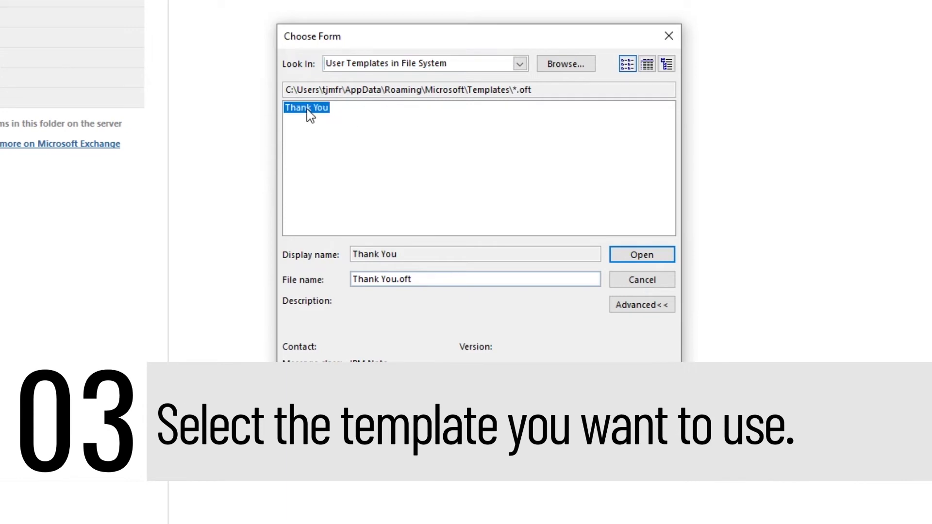
left_click(624, 254)
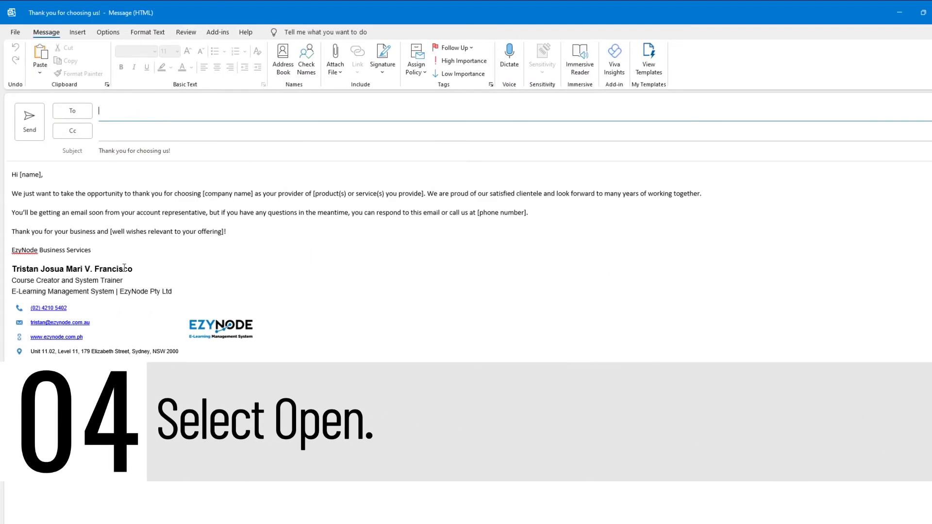
Delete the signature block and add a recipient from recent contacts
left_click_drag(267, 349, 12, 266)
key("Delete")
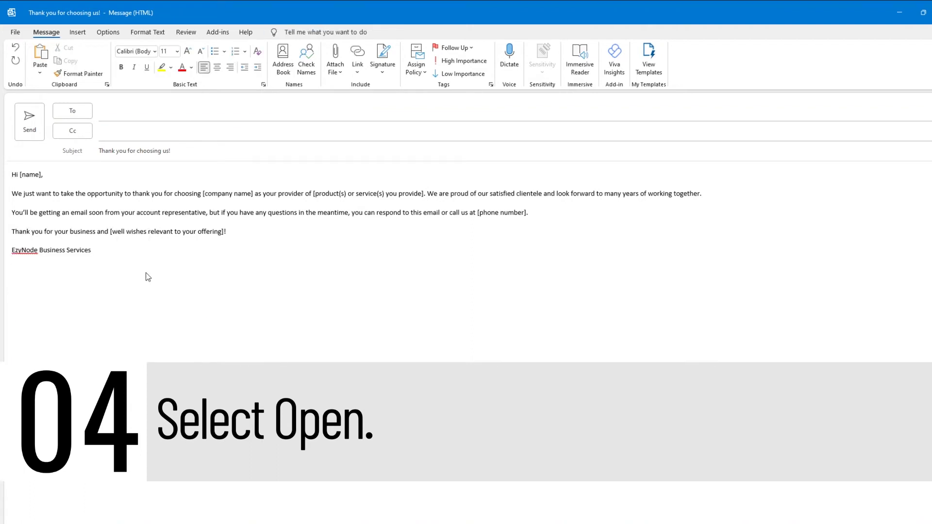
left_click(153, 111)
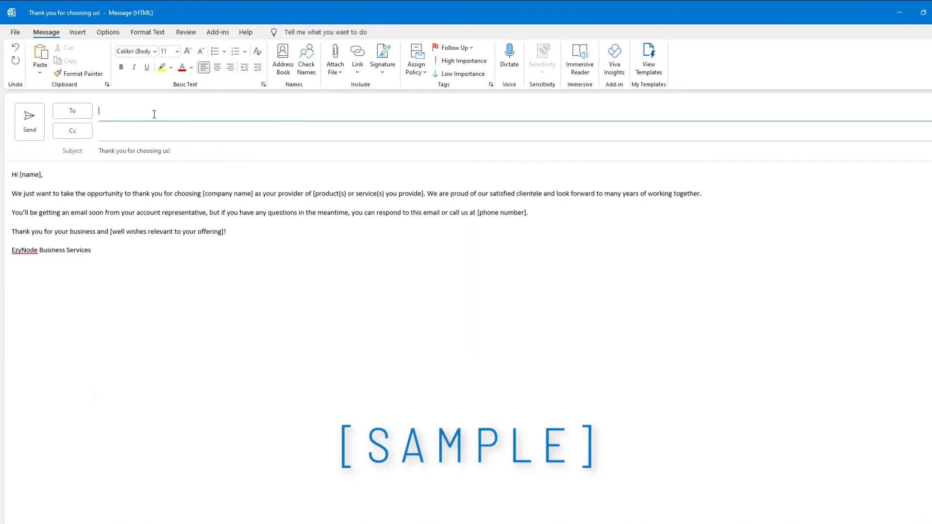
left_click(235, 252)
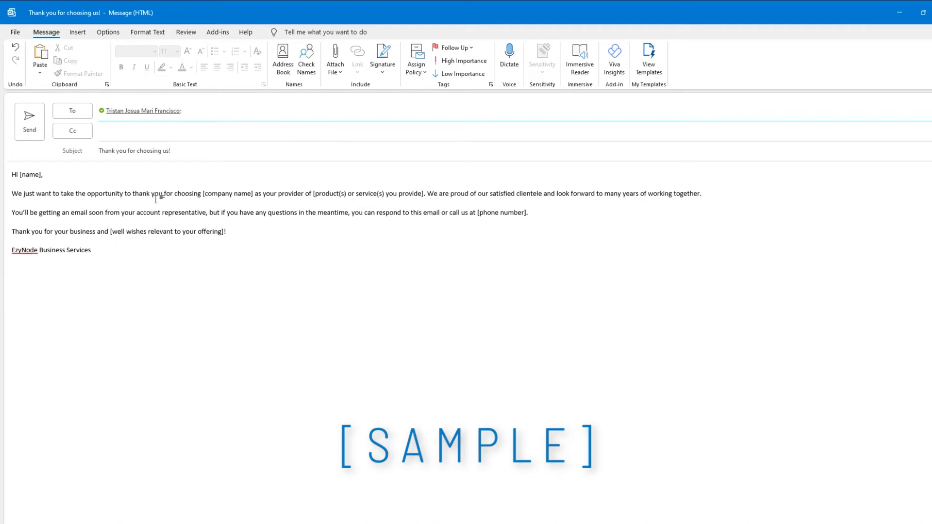
Replace the [name], products or services, and [company name] placeholders with real text
left_click(93, 263)
key("BackSpace")
key("BackSpace")
key("BackSpace")
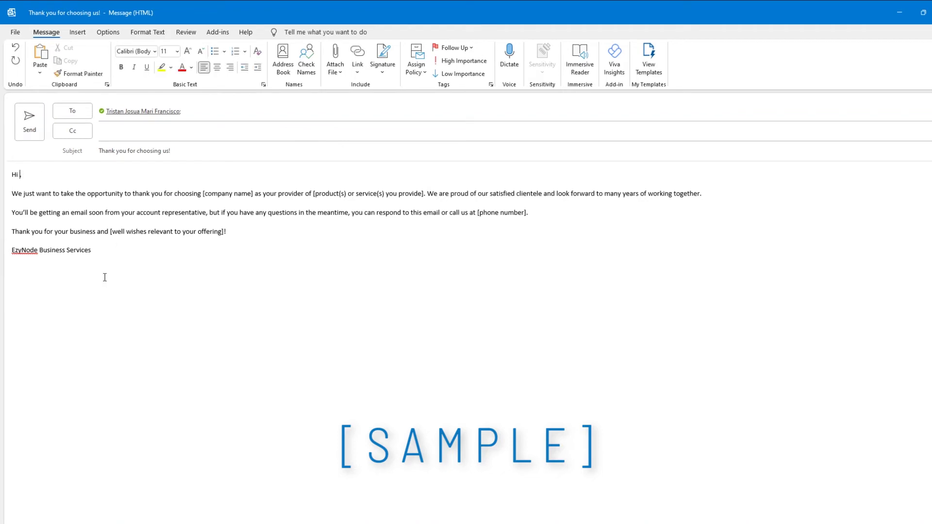
type("Tristan")
key("Delete")
key("Delete")
key("BackSpace")
key("BackSpace")
key("BackSpace")
key("BackSpace")
key("BackSpace")
key("BackSpace")
key("BackSpace")
key("BackSpace")
key("BackSpace")
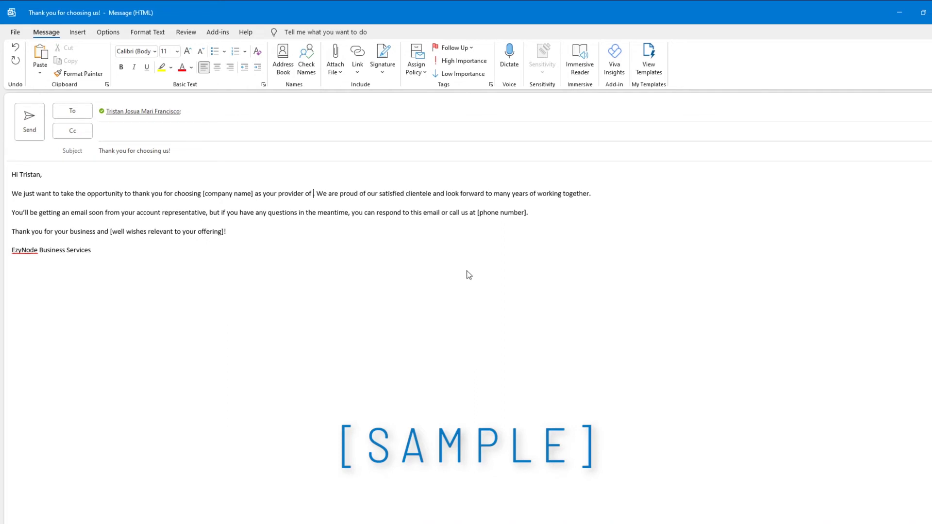
type("Learning Management")
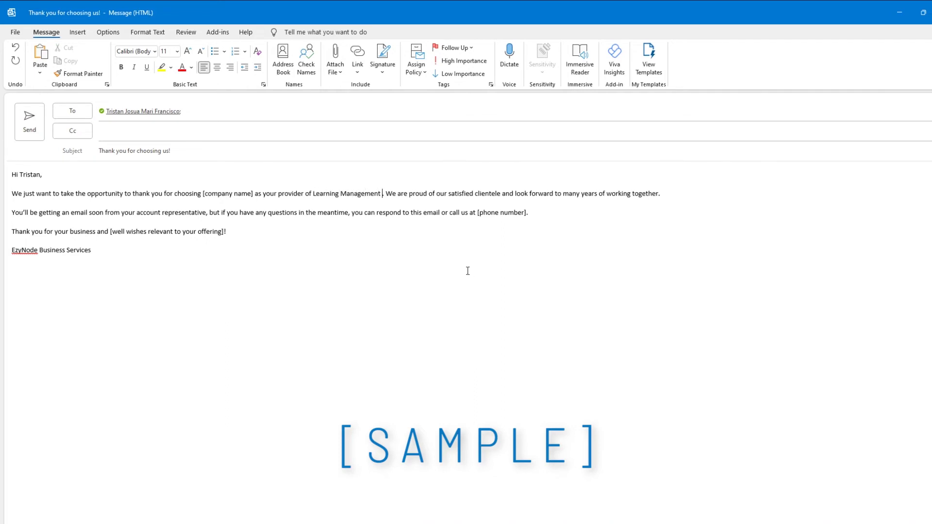
type(" System")
key("ctrl+Left")
key("ctrl+Left")
key("ctrl+Left")
key("BackSpace")
key("BackSpace")
key("BackSpace")
key("BackSpace")
key("BackSpace")
key("BackSpace")
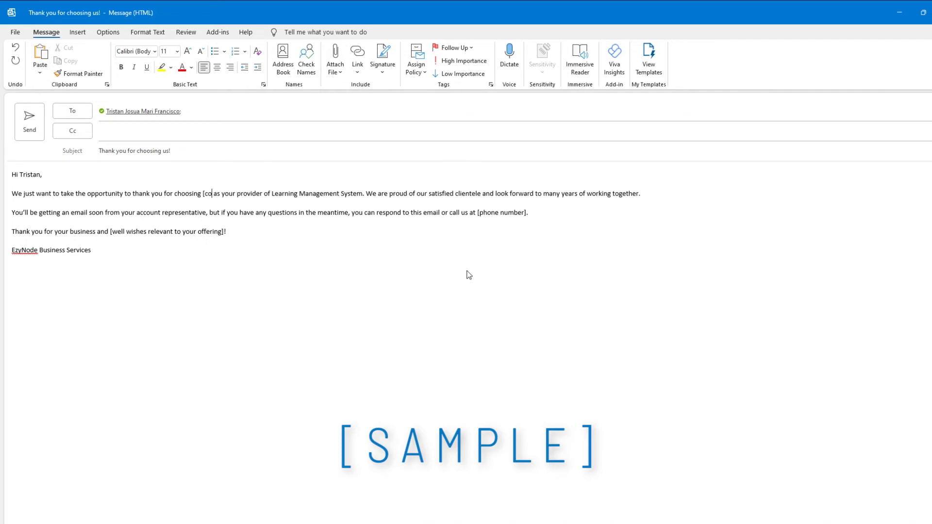
type("EzyNode E-Learning")
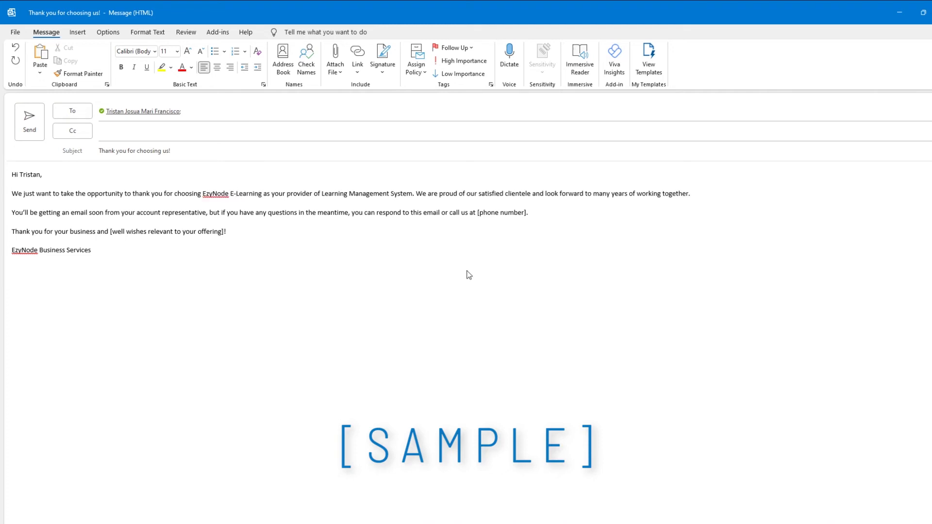
Fill in the [phone number] and well-wishes placeholders, fixing a mistyped word
key("BackSpace")
key("BackSpace")
key("BackSpace")
key("BackSpace")
key("BackSpace")
key("BackSpace")
key("BackSpace")
key("BackSpace")
key("BackSpace")
key("BackSpace")
key("BackSpace")
key("BackSpace")
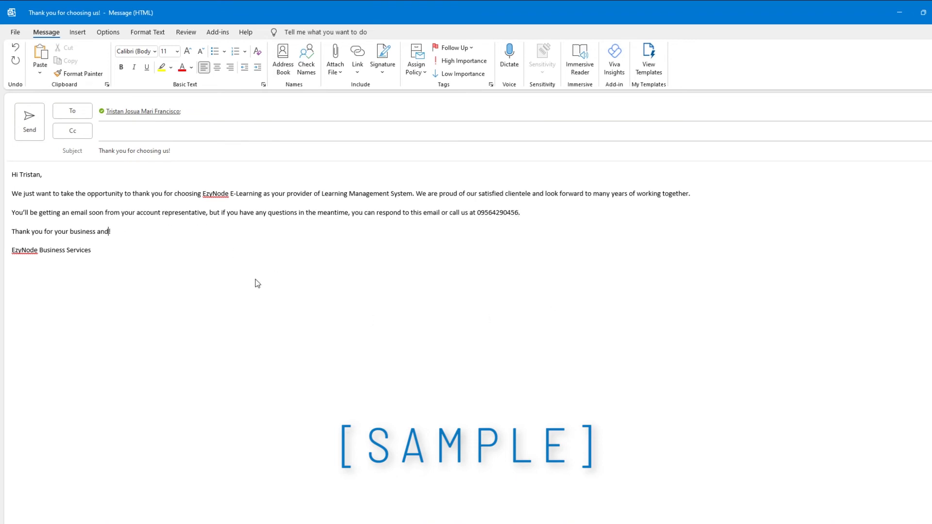
type("luck on your ")
type("new busi")
key("BackSpace")
key("BackSpace")
key("BackSpace")
key("BackSpace")
type("venture")
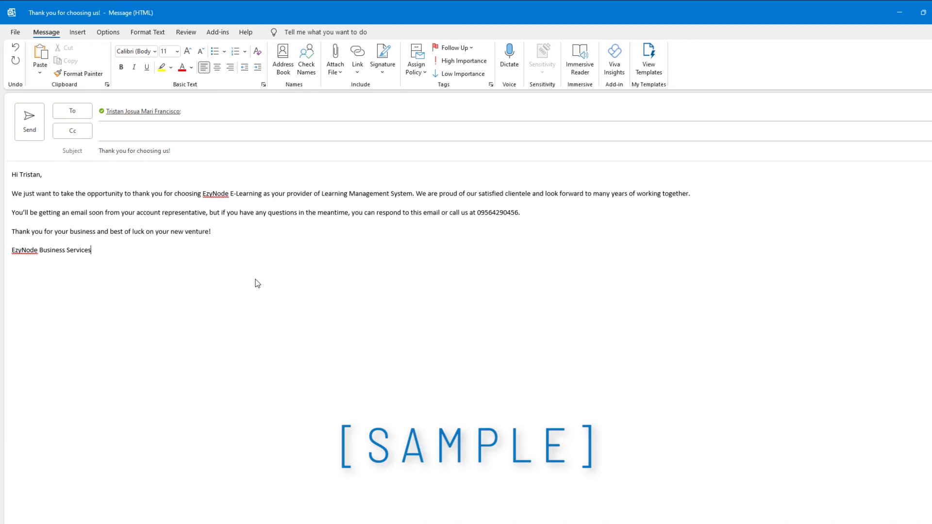